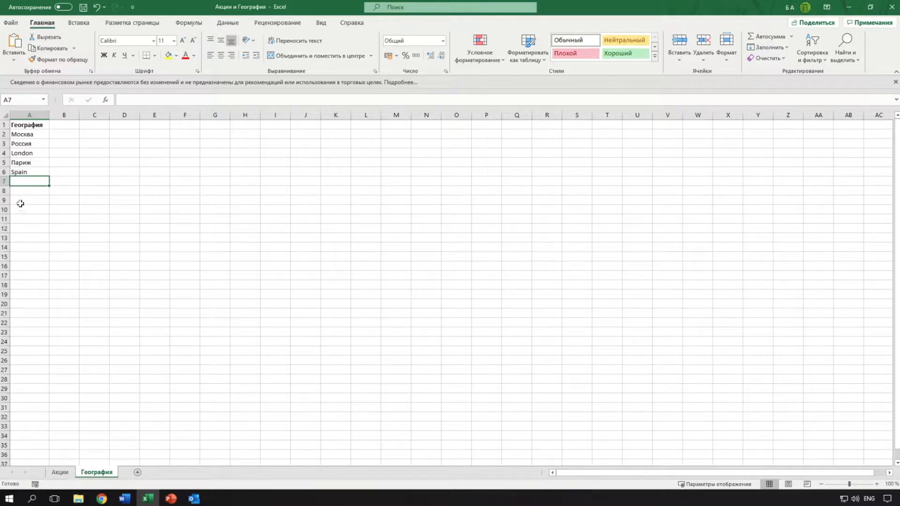
Examine the place names listed under География in cells A2:A6, one entry at a time
{"action": "left_click_drag", "start_coordinate": [29, 134], "coordinate": [29, 174]}
{"action": "left_click", "coordinate": [29, 134]}
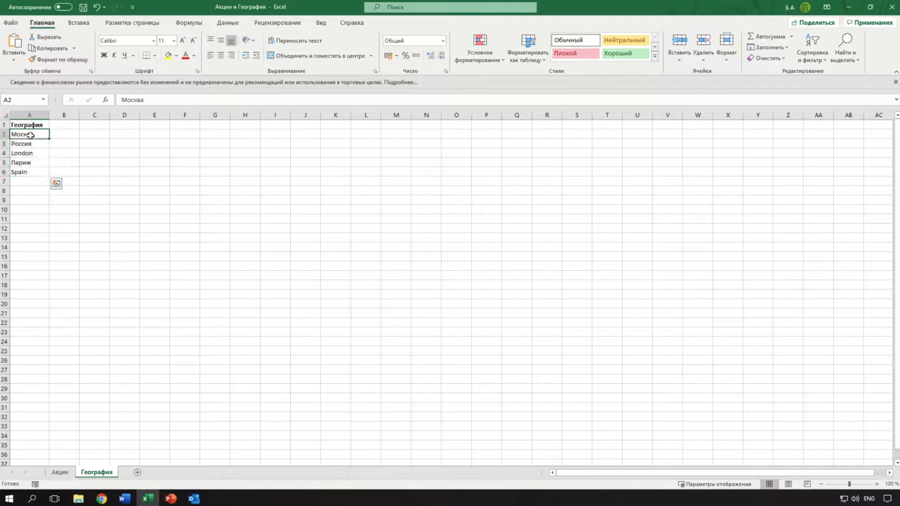
{"action": "left_click", "coordinate": [30, 143]}
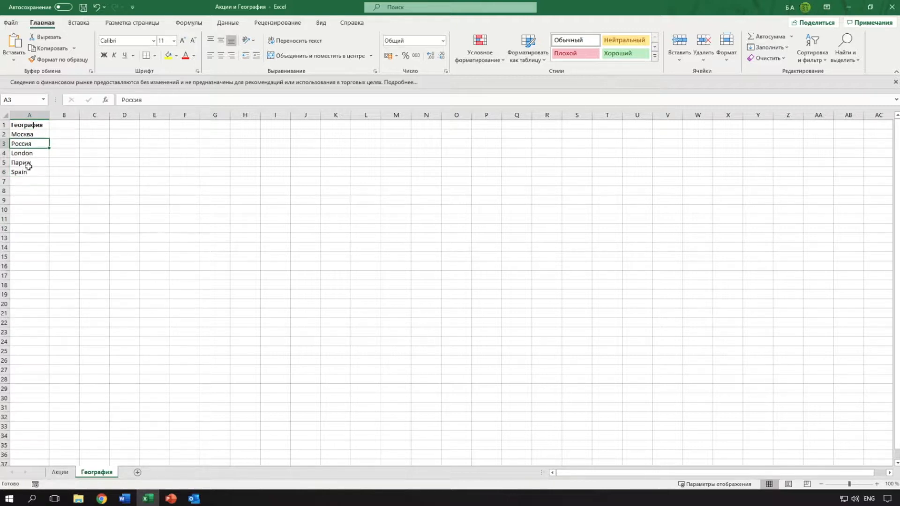
{"action": "left_click", "coordinate": [31, 135]}
{"action": "left_click", "coordinate": [31, 144]}
{"action": "left_click", "coordinate": [29, 155]}
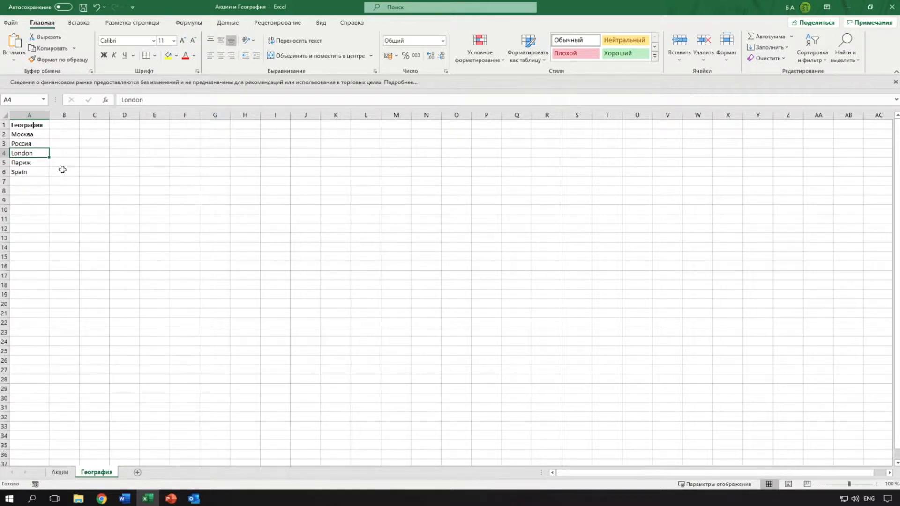
{"action": "left_click", "coordinate": [28, 162]}
{"action": "left_click", "coordinate": [28, 173]}
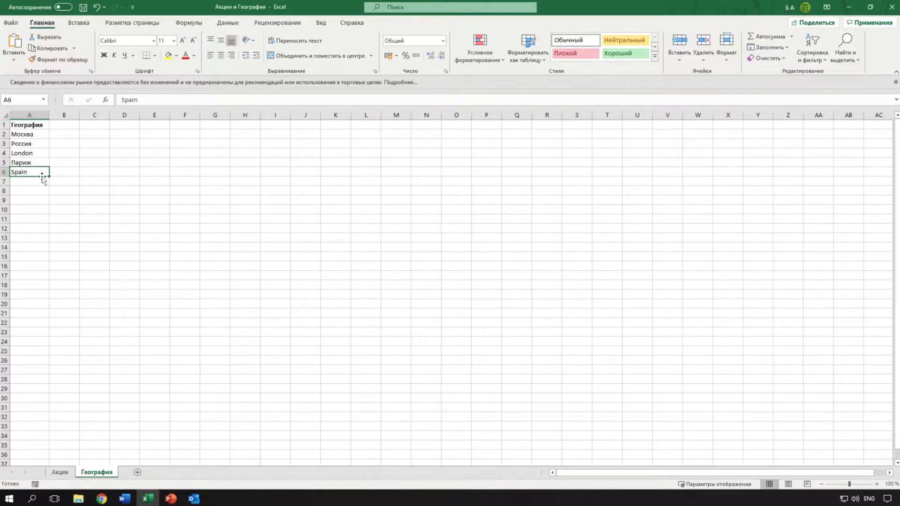
Convert the place names in A2:A6 to the География (Geography) data type
{"action": "left_click_drag", "start_coordinate": [27, 136], "coordinate": [27, 173]}
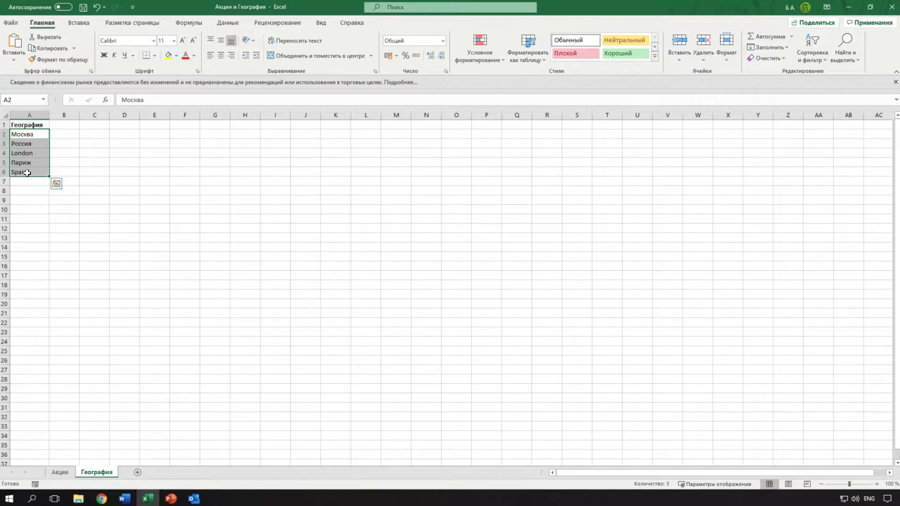
{"action": "left_click", "coordinate": [233, 24]}
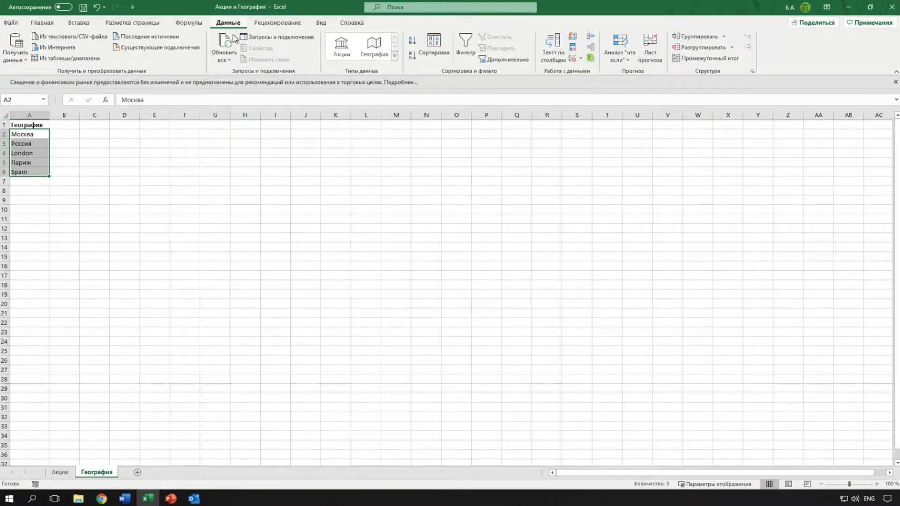
{"action": "left_click", "coordinate": [374, 47]}
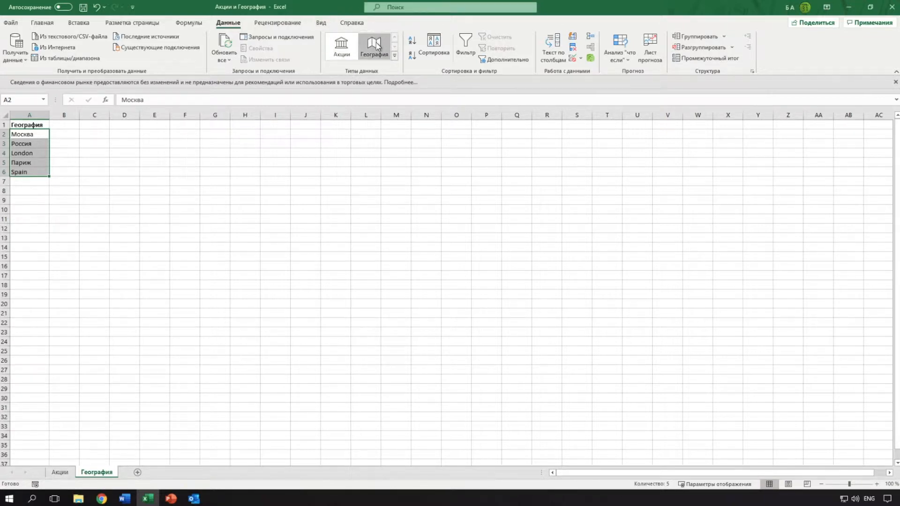
{"action": "left_click", "coordinate": [375, 46]}
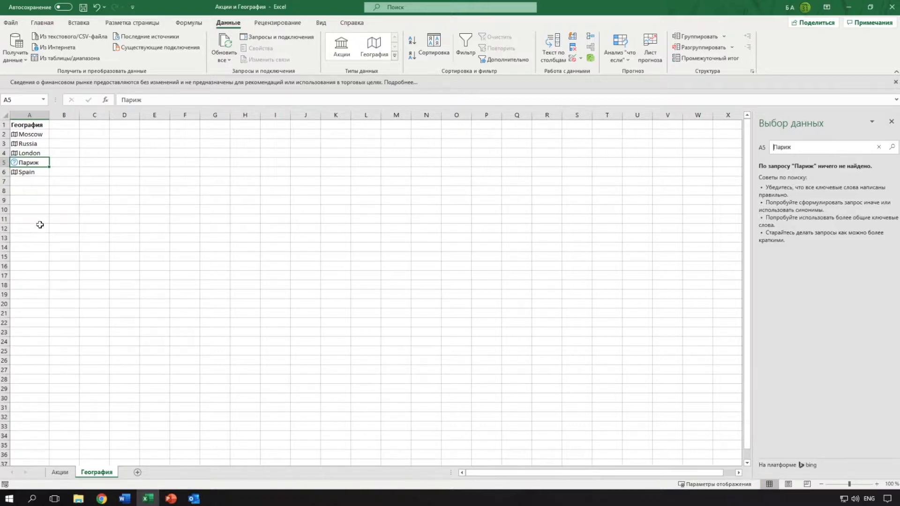
Replace the unrecognised place name in cell A5 with Paris
{"action": "double_click", "coordinate": [28, 164]}
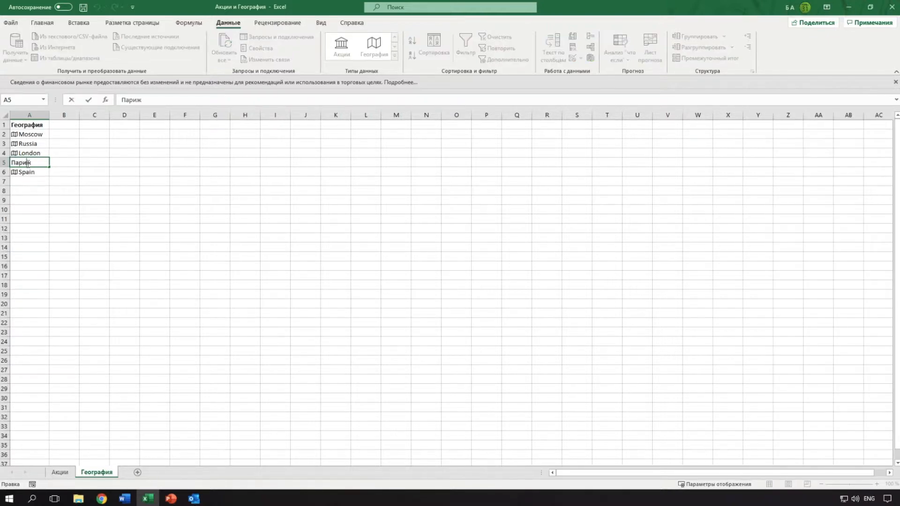
{"action": "double_click", "coordinate": [27, 163]}
{"action": "type", "text": "Paris"}
{"action": "key", "text": "Return"}
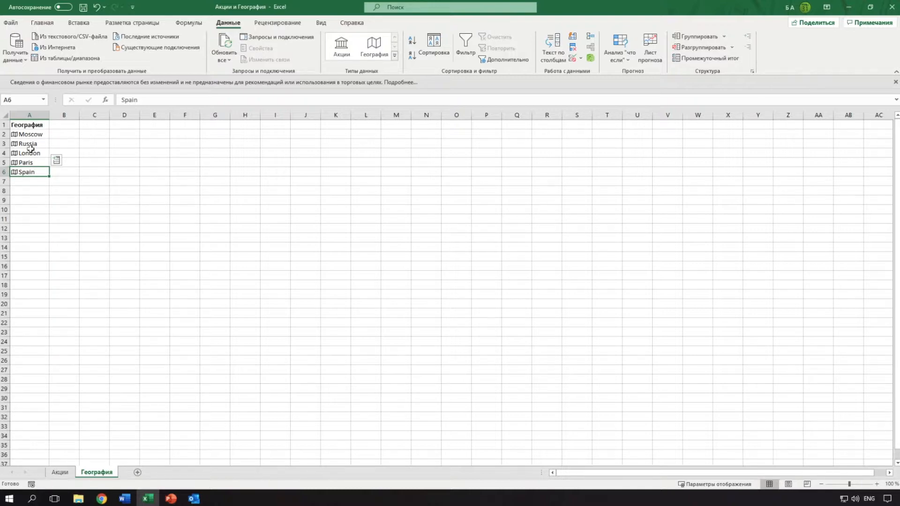
Extract the Capital field for the places in A2:A6 into the adjacent column
{"action": "left_click_drag", "start_coordinate": [32, 135], "coordinate": [38, 171]}
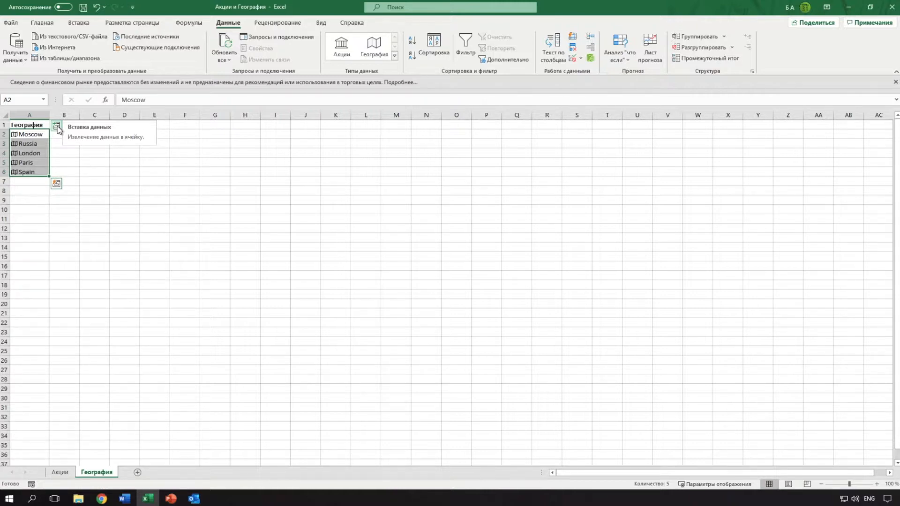
{"action": "left_click", "coordinate": [57, 127]}
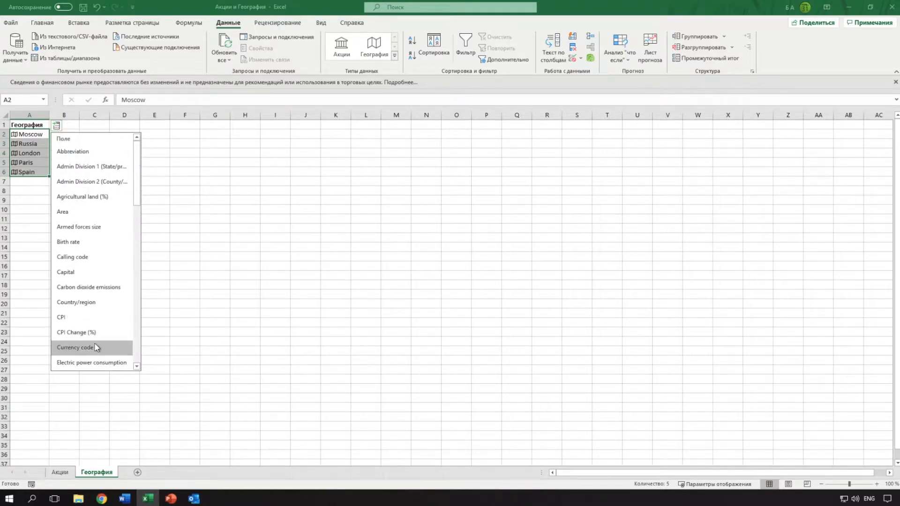
{"action": "left_click", "coordinate": [69, 272]}
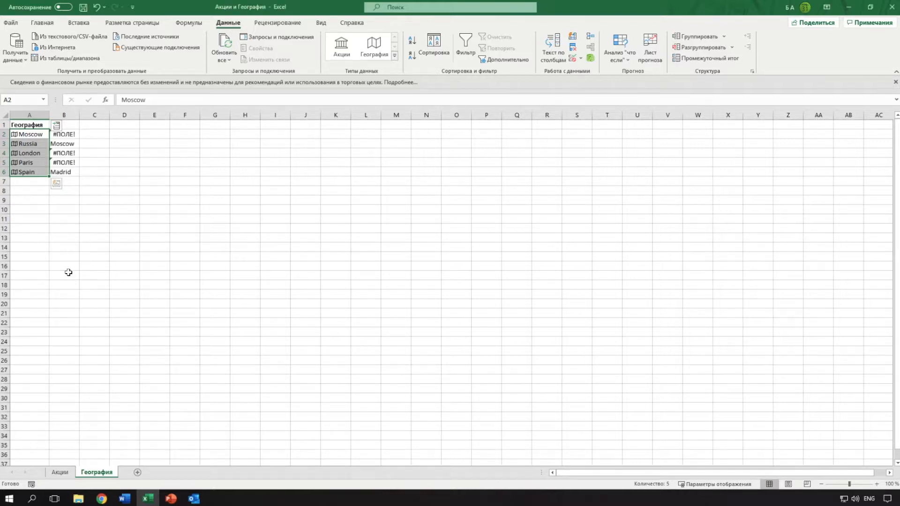
Check the Capital formulas in column B and widen that column slightly
{"action": "left_click", "coordinate": [65, 144]}
{"action": "left_click", "coordinate": [64, 173]}
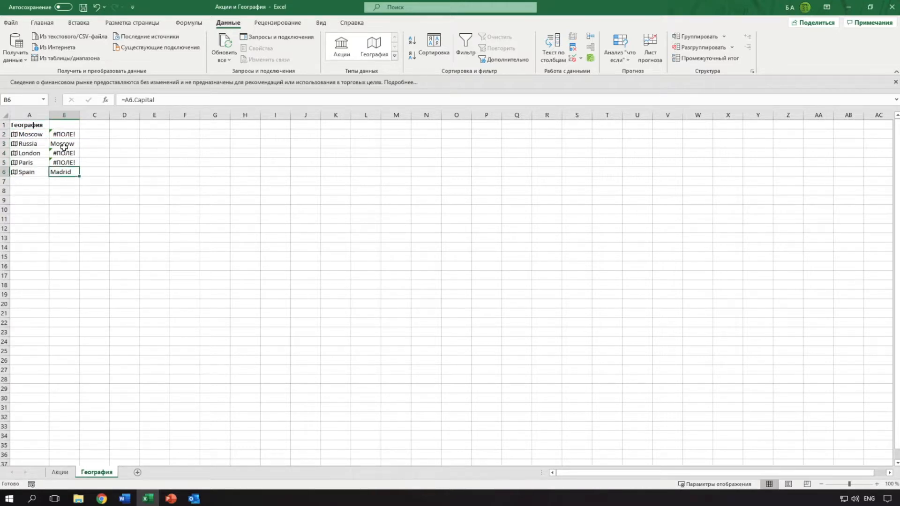
{"action": "left_click", "coordinate": [68, 133]}
{"action": "left_click", "coordinate": [71, 151]}
{"action": "left_click", "coordinate": [70, 163]}
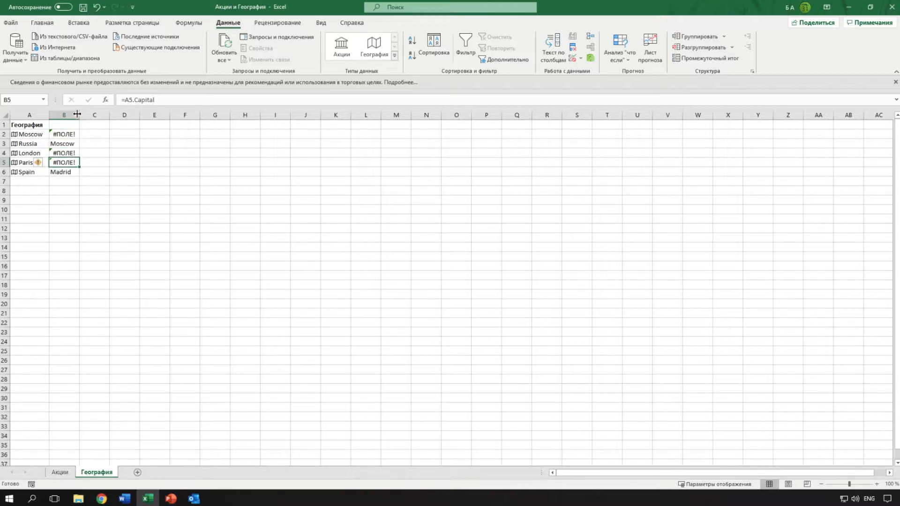
{"action": "left_click_drag", "start_coordinate": [79, 111], "coordinate": [82, 111]}
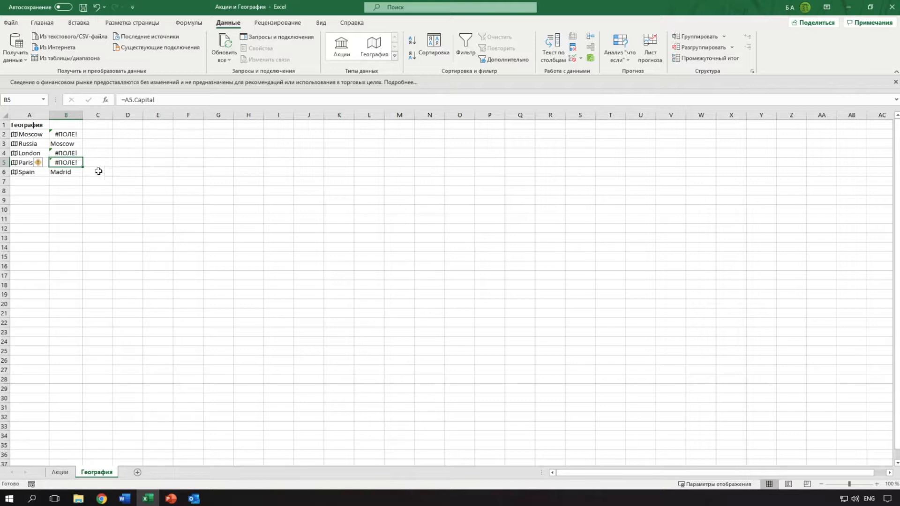
Extract the Country/region field for all the places in A2:A6 into column C
{"action": "left_click_drag", "start_coordinate": [21, 135], "coordinate": [22, 171]}
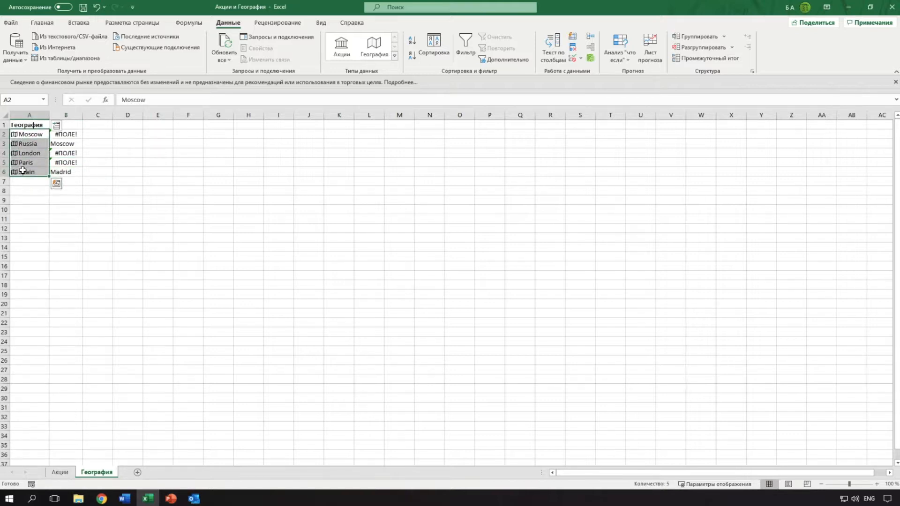
{"action": "left_click", "coordinate": [57, 127]}
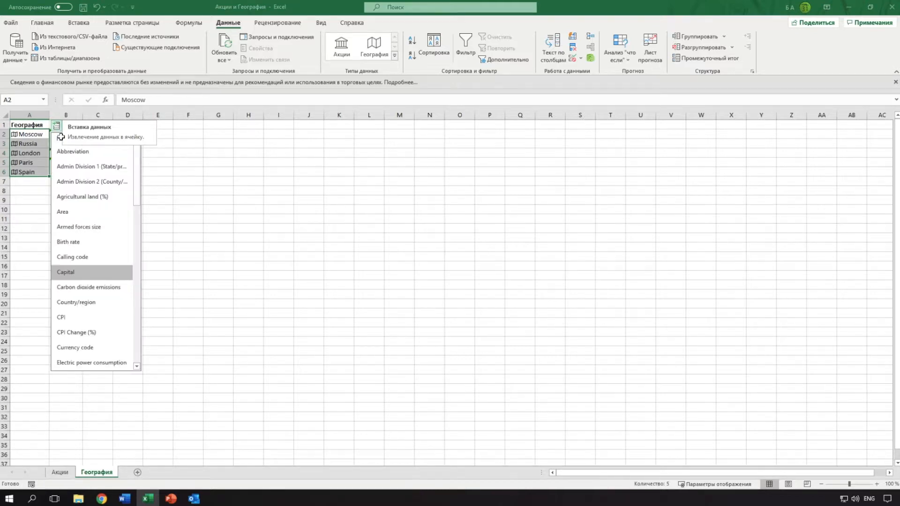
{"action": "left_click", "coordinate": [79, 302]}
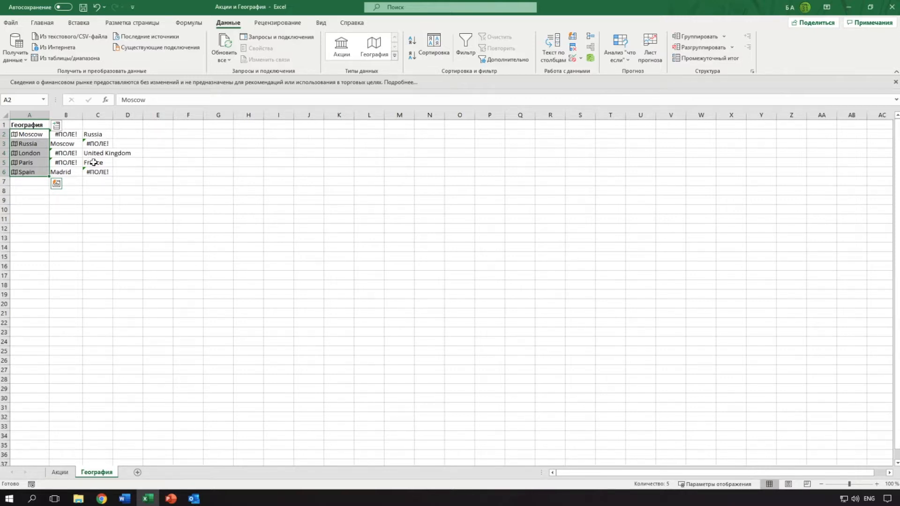
Extract the Official language field for the places in A2:A6 into column D
{"action": "left_click", "coordinate": [57, 126]}
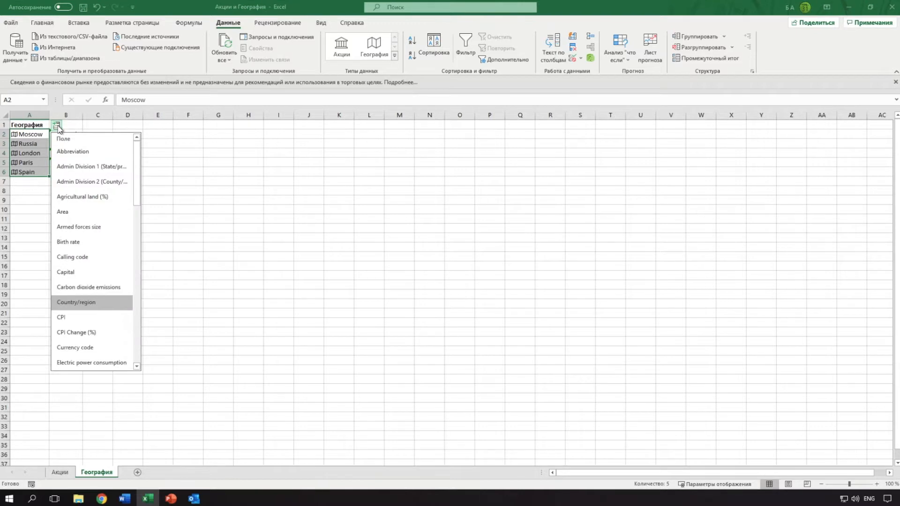
{"action": "scroll", "coordinate": [96, 261], "scroll_direction": "down", "scroll_amount": 4}
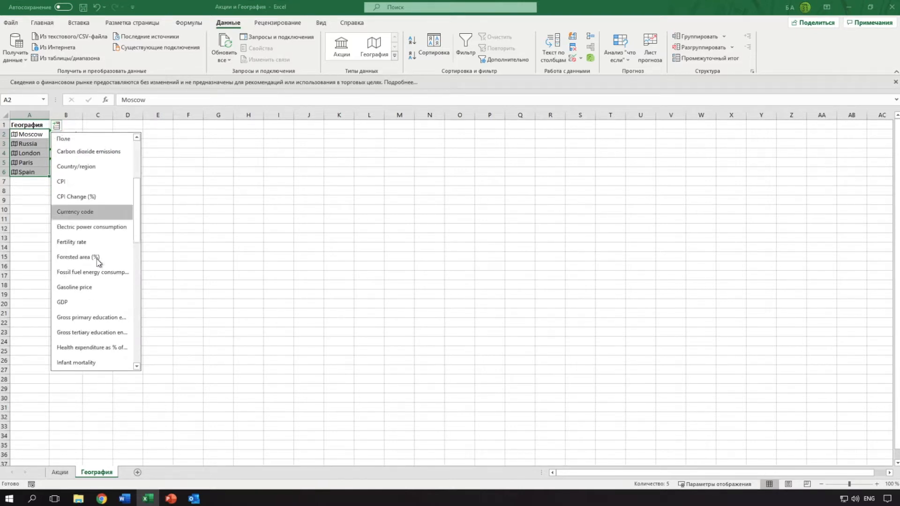
{"action": "scroll", "coordinate": [96, 263], "scroll_direction": "down", "scroll_amount": 1}
{"action": "scroll", "coordinate": [96, 262], "scroll_direction": "down", "scroll_amount": 3}
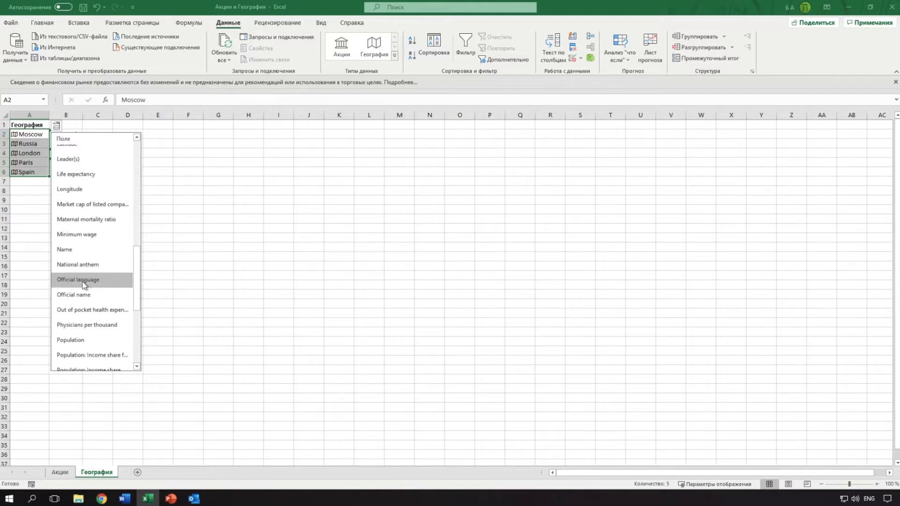
{"action": "left_click", "coordinate": [91, 280]}
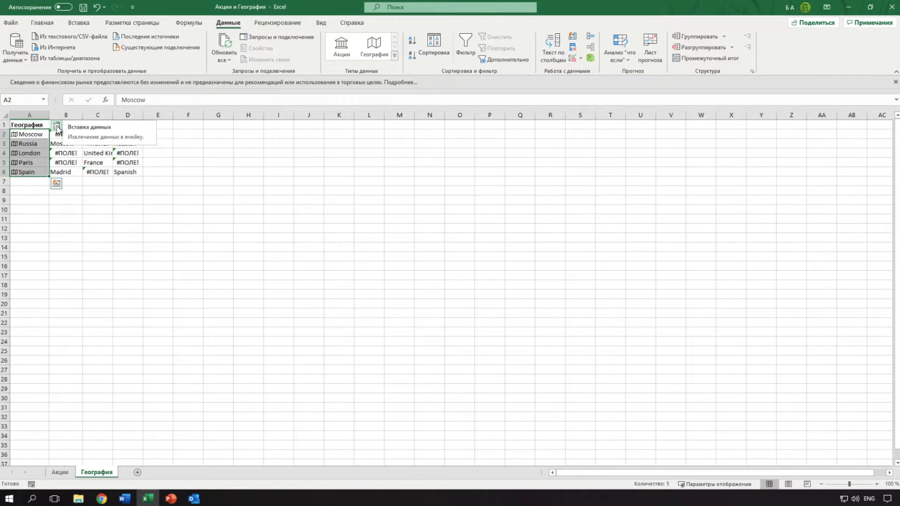
Extract the Official name and Population fields for the places in A2:A6 into columns E and F
{"action": "left_click", "coordinate": [56, 127]}
{"action": "scroll", "coordinate": [88, 288], "scroll_direction": "down", "scroll_amount": 3}
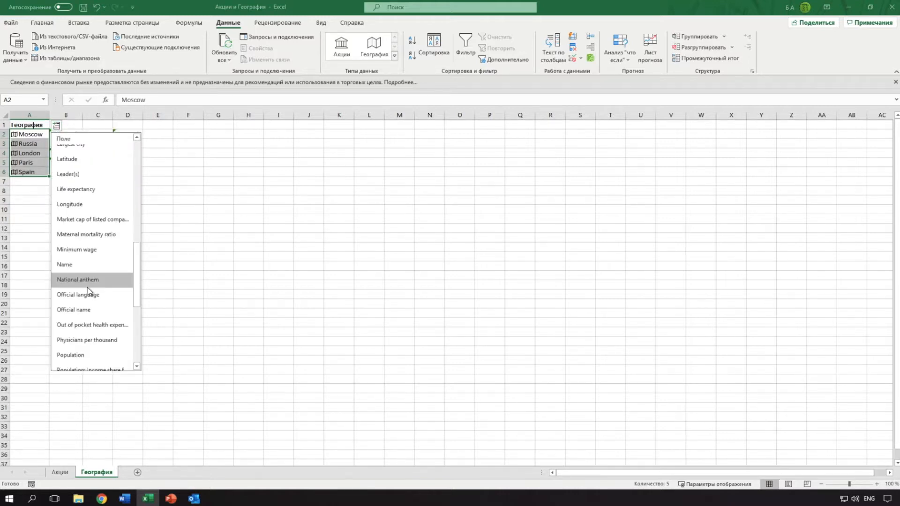
{"action": "left_click", "coordinate": [72, 310]}
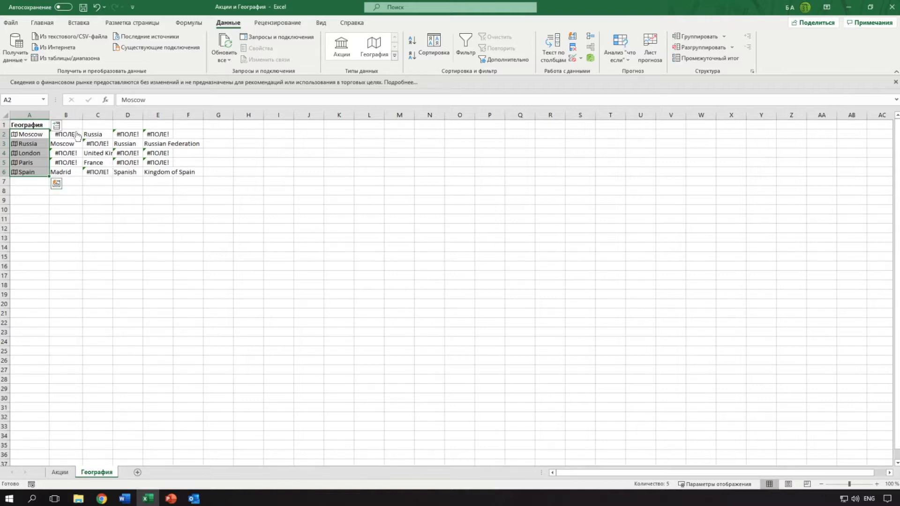
{"action": "left_click", "coordinate": [57, 125]}
{"action": "scroll", "coordinate": [107, 277], "scroll_direction": "down", "scroll_amount": 3}
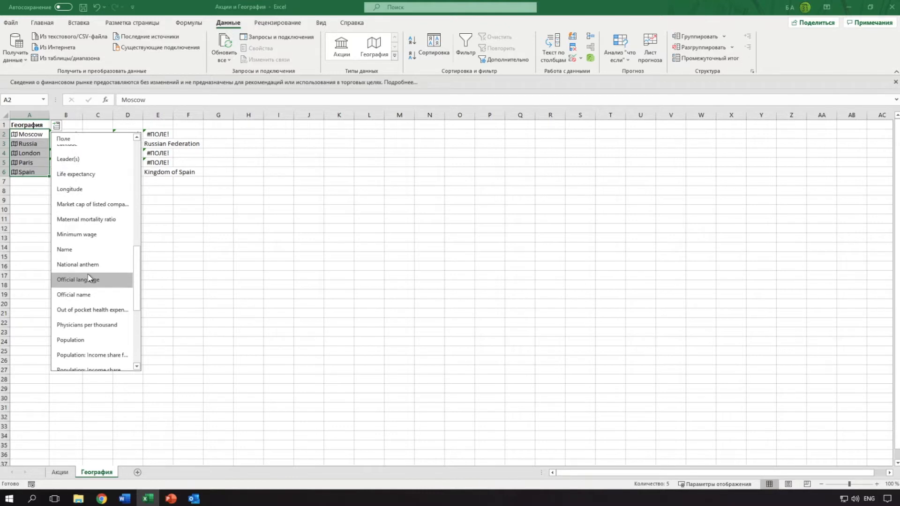
{"action": "left_click", "coordinate": [72, 342]}
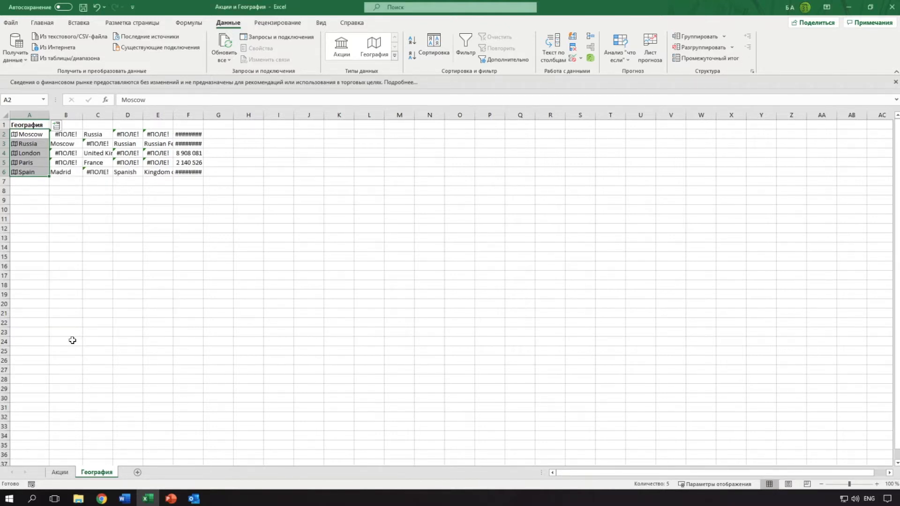
Extract the Unemployment rate field for the places in A2:A6 into column G
{"action": "left_click", "coordinate": [57, 125]}
{"action": "scroll", "coordinate": [99, 260], "scroll_direction": "down", "scroll_amount": 2}
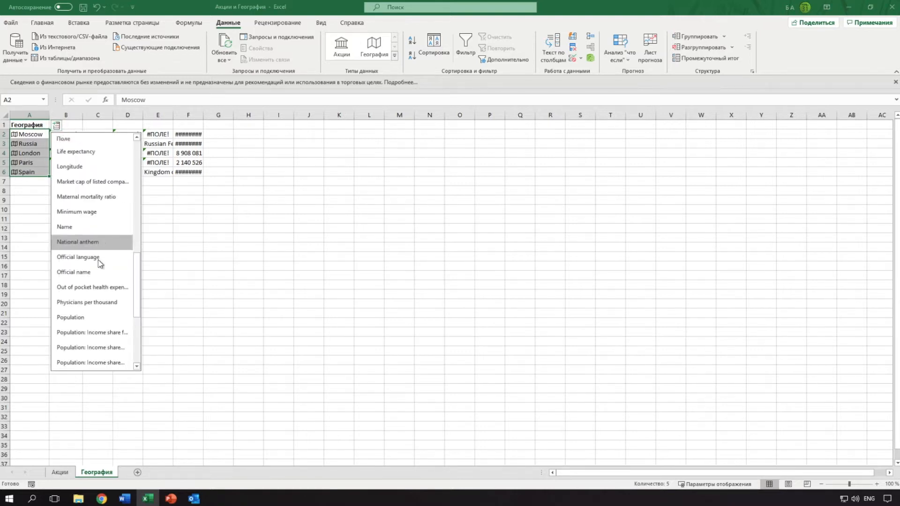
{"action": "scroll", "coordinate": [98, 259], "scroll_direction": "down", "scroll_amount": 3}
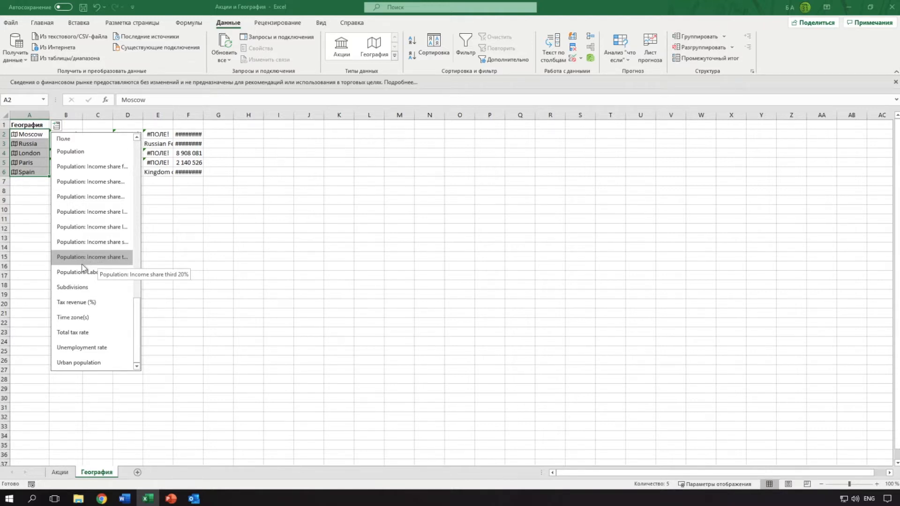
{"action": "left_click", "coordinate": [77, 349]}
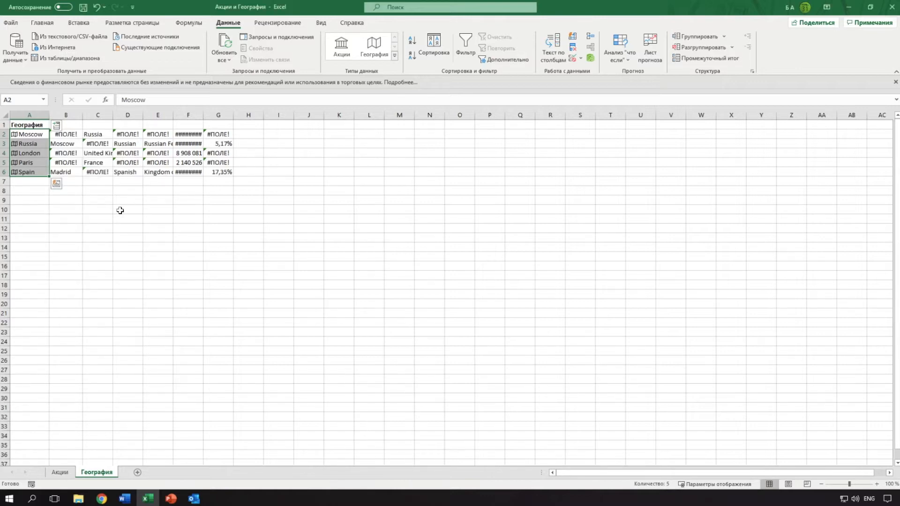
Turn the range A1:G6 into a table with headers and check Moscow's population formula
{"action": "left_click", "coordinate": [98, 144]}
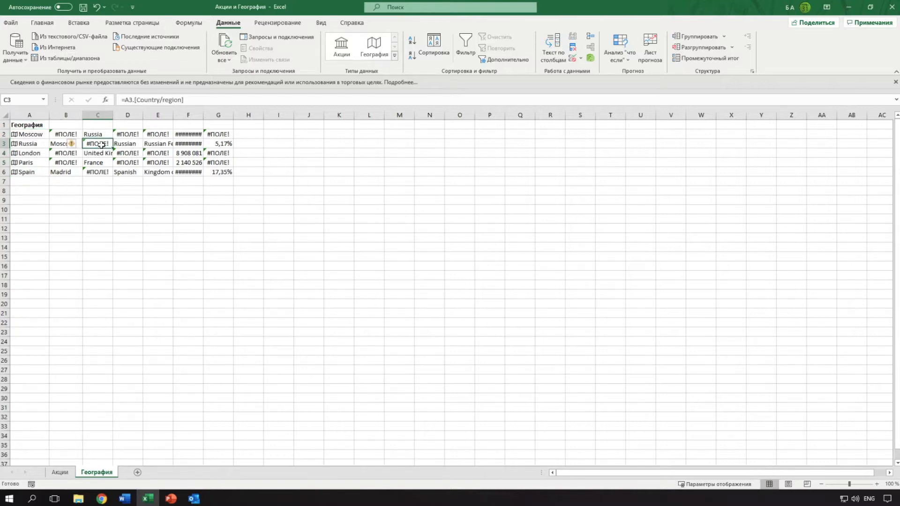
{"action": "left_click", "coordinate": [78, 22]}
{"action": "left_click", "coordinate": [85, 45]}
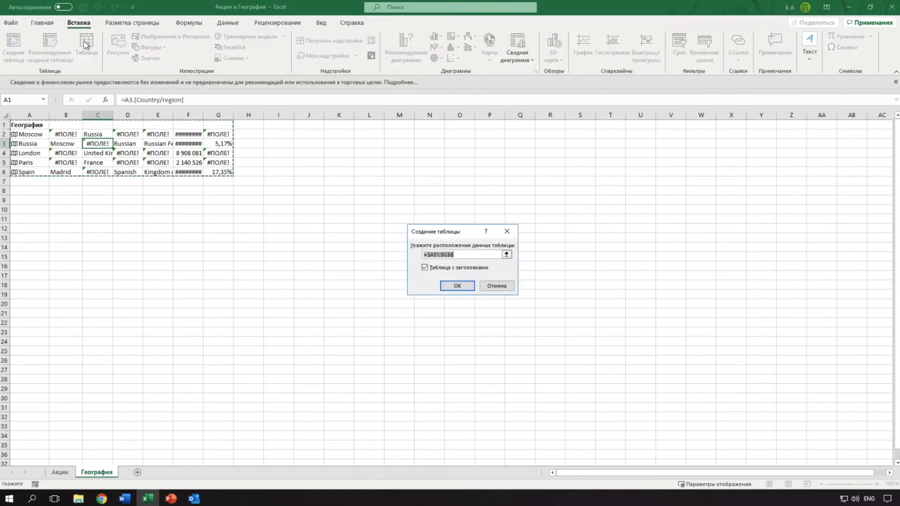
{"action": "left_click", "coordinate": [463, 289]}
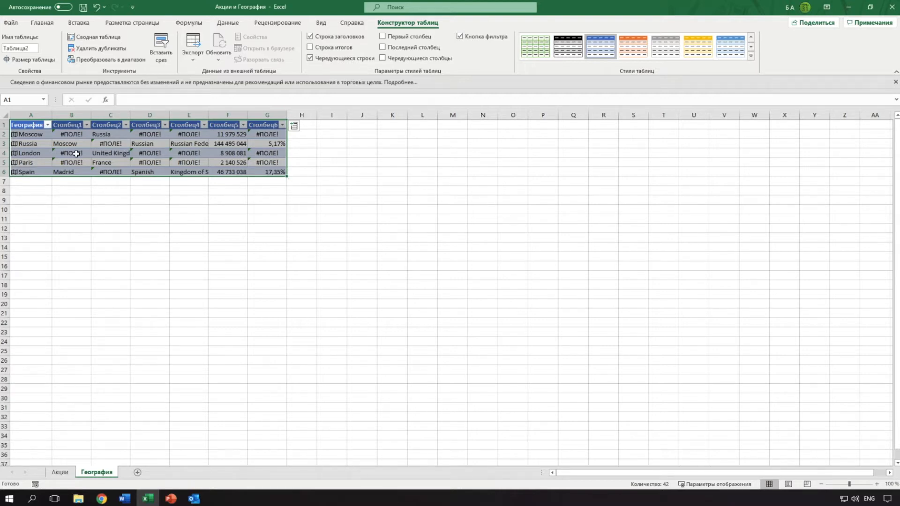
{"action": "left_click", "coordinate": [28, 134]}
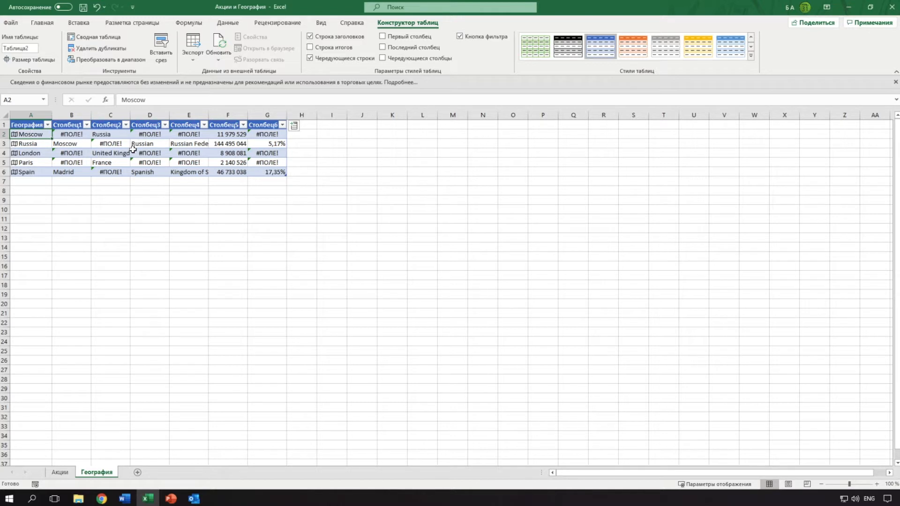
{"action": "left_click", "coordinate": [229, 135]}
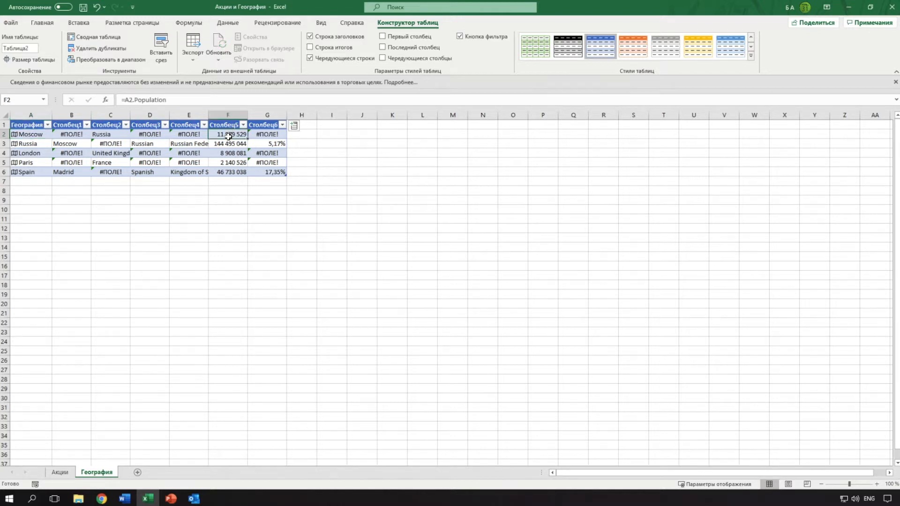
Add the Area field from Moscow's data card as a new table column and widen column H to fit its values
{"action": "left_click", "coordinate": [228, 144]}
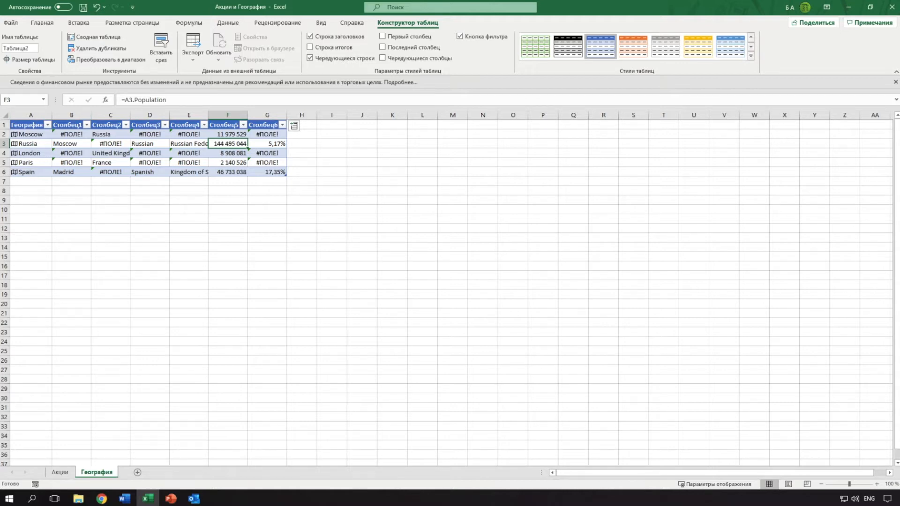
{"action": "left_click", "coordinate": [14, 135]}
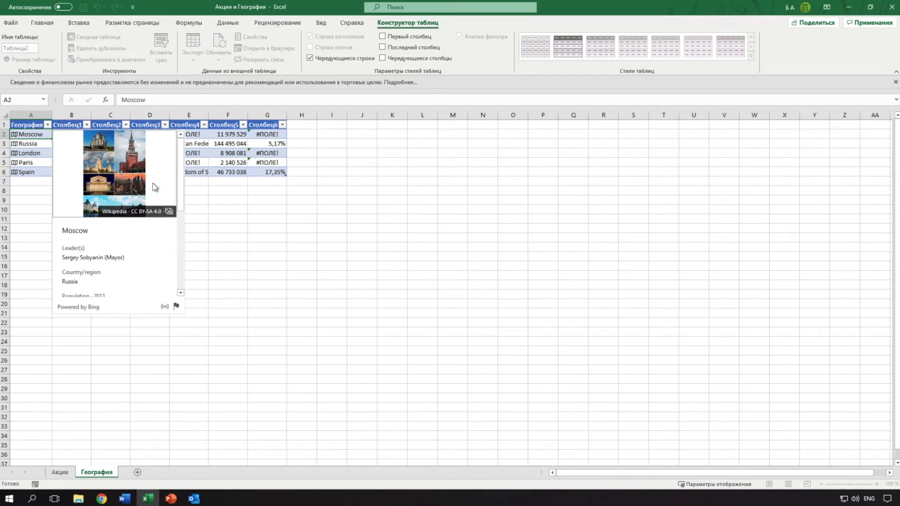
{"action": "scroll", "coordinate": [180, 171], "scroll_direction": "down", "scroll_amount": 1}
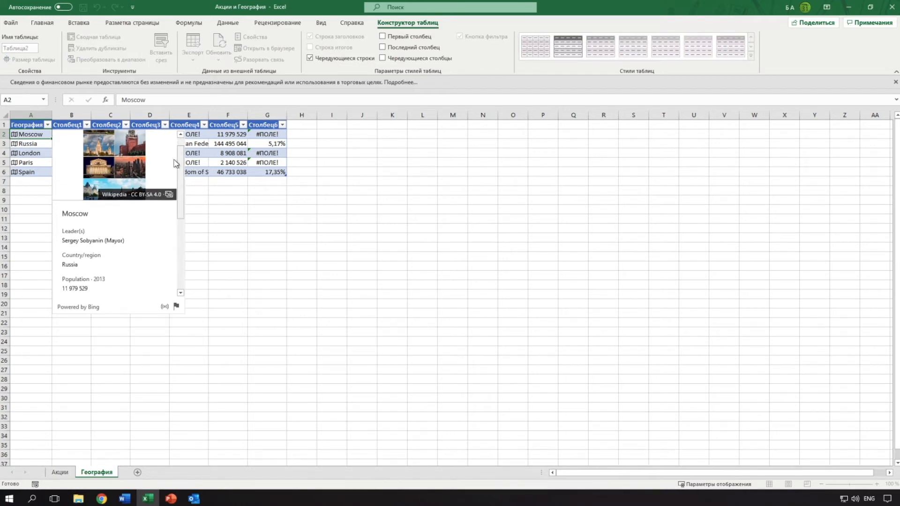
{"action": "scroll", "coordinate": [181, 187], "scroll_direction": "down", "scroll_amount": 1}
{"action": "left_click_drag", "start_coordinate": [179, 194], "coordinate": [176, 219]}
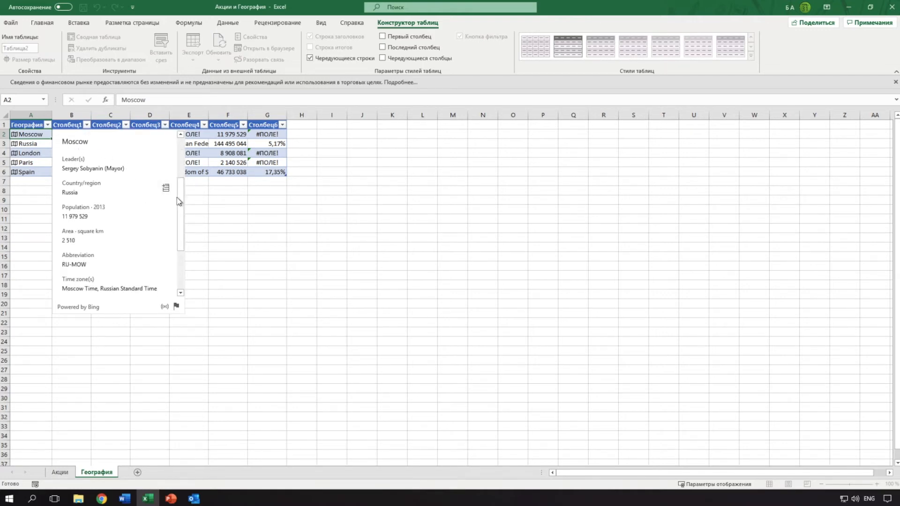
{"action": "left_click_drag", "start_coordinate": [181, 200], "coordinate": [181, 207]}
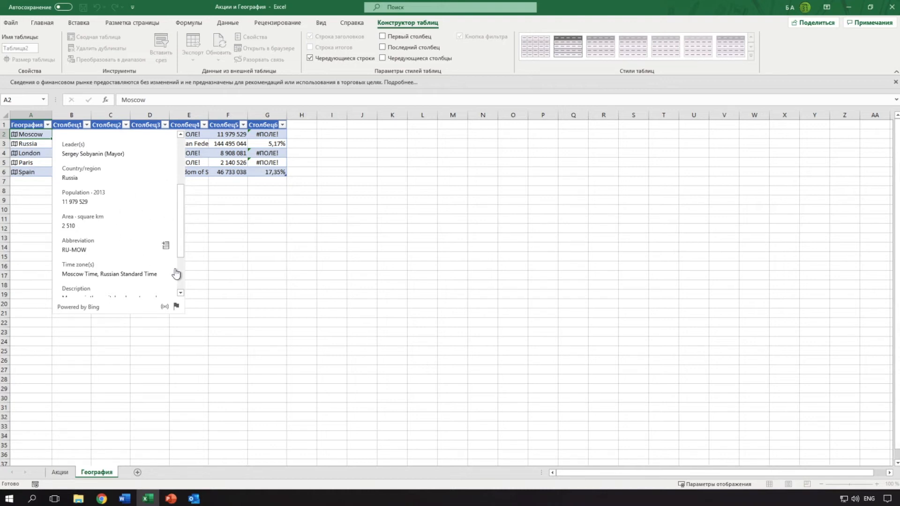
{"action": "mouse_move", "coordinate": [179, 231]}
{"action": "left_mouse_down"}
{"action": "mouse_move", "coordinate": [179, 269]}
{"action": "mouse_move", "coordinate": [178, 217]}
{"action": "left_mouse_up"}
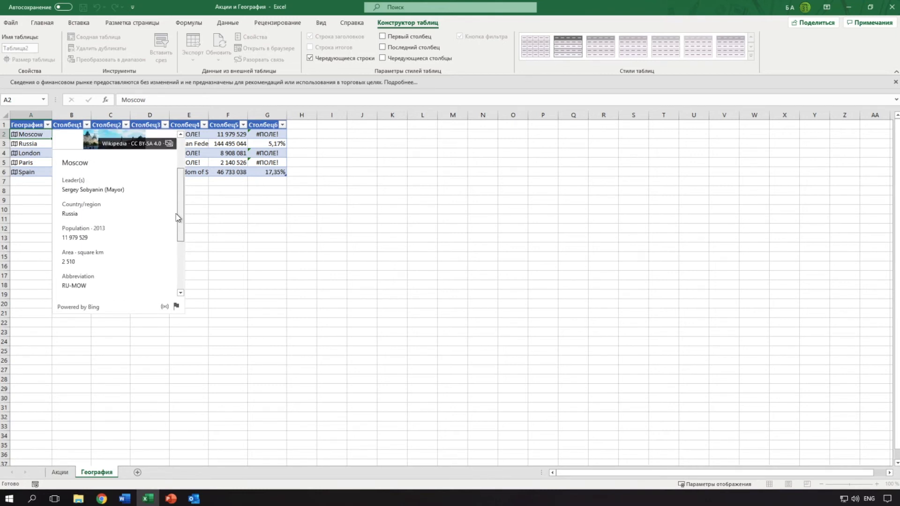
{"action": "left_click_drag", "start_coordinate": [177, 215], "coordinate": [181, 217]}
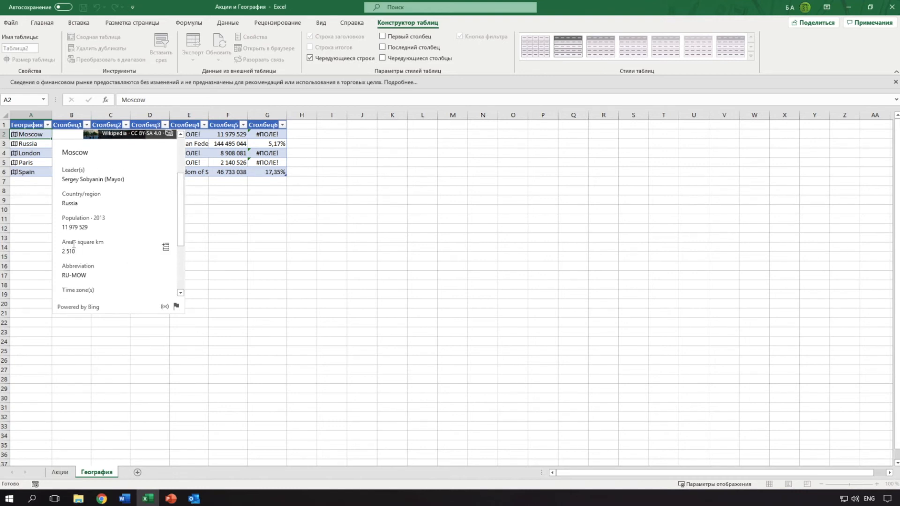
{"action": "left_click", "coordinate": [165, 251]}
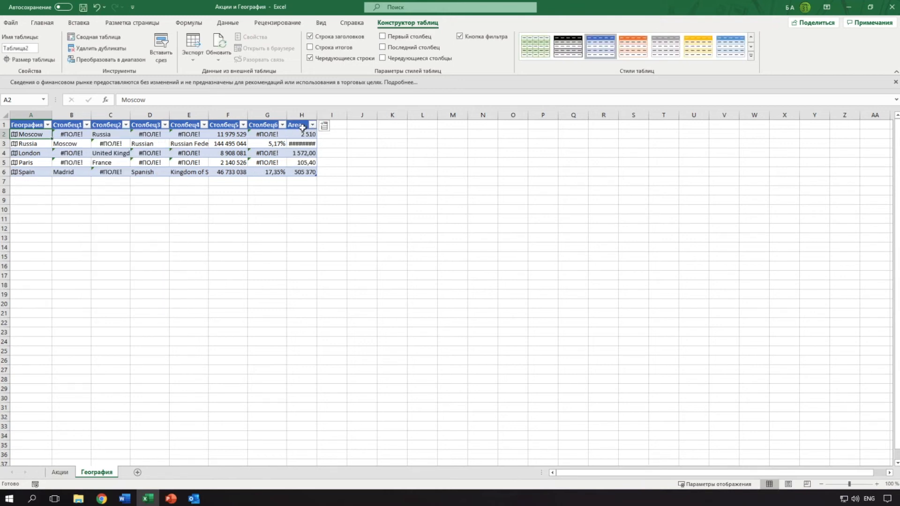
{"action": "left_click_drag", "start_coordinate": [317, 114], "coordinate": [319, 114]}
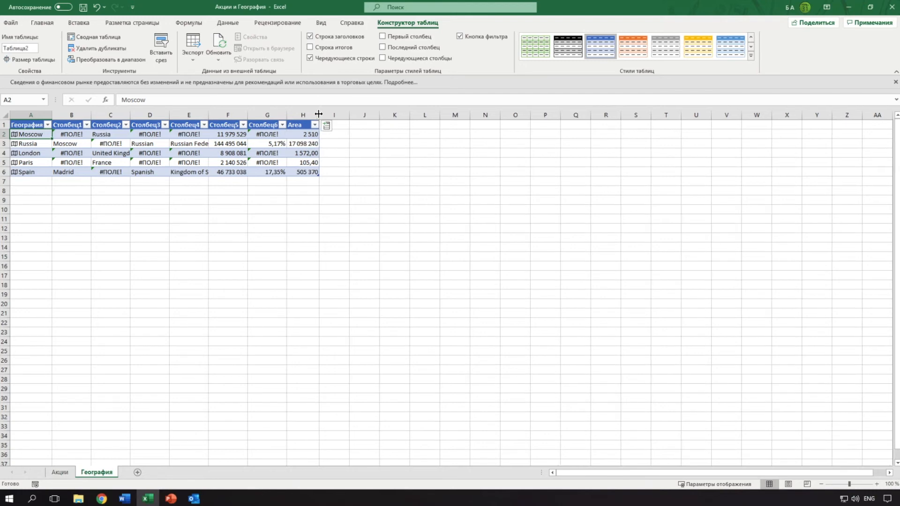